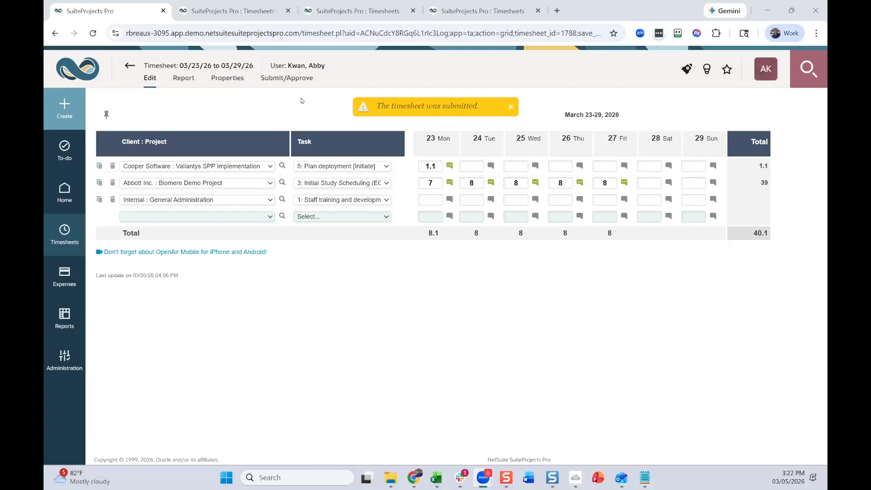
Review the submitted 03/23/26 to 03/29/26 timesheet's approval history, and reject the timesheet from its report with the reason "adding more time".
left_click(283, 79)
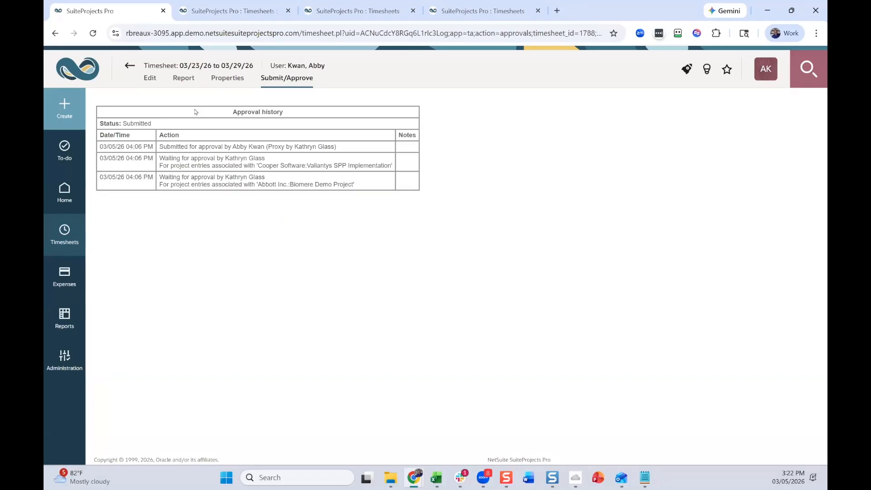
left_click(183, 82)
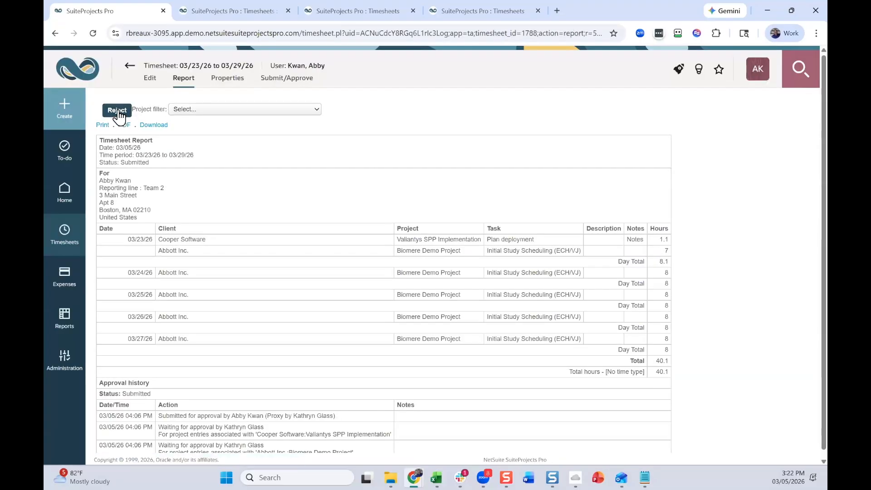
left_click(117, 111)
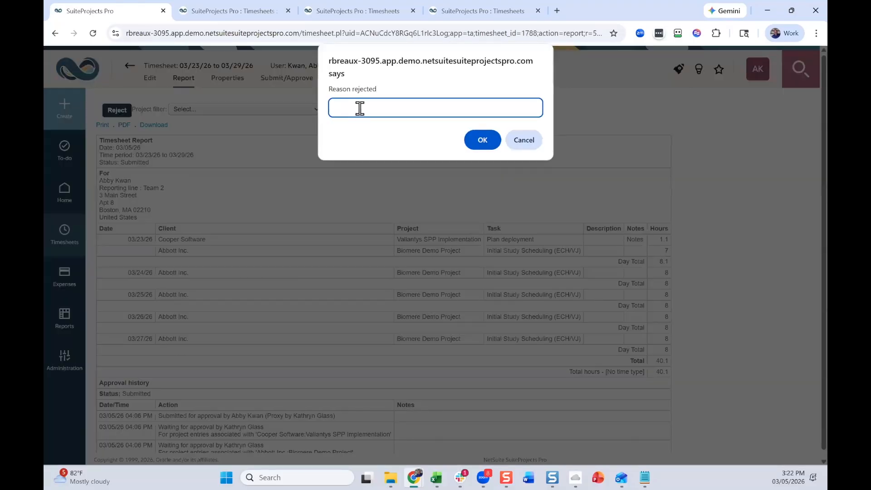
type("adding more time")
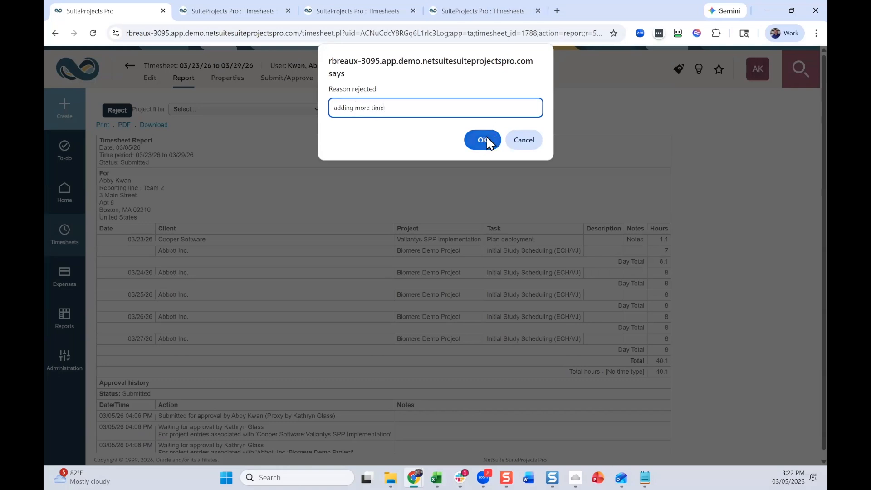
left_click(487, 139)
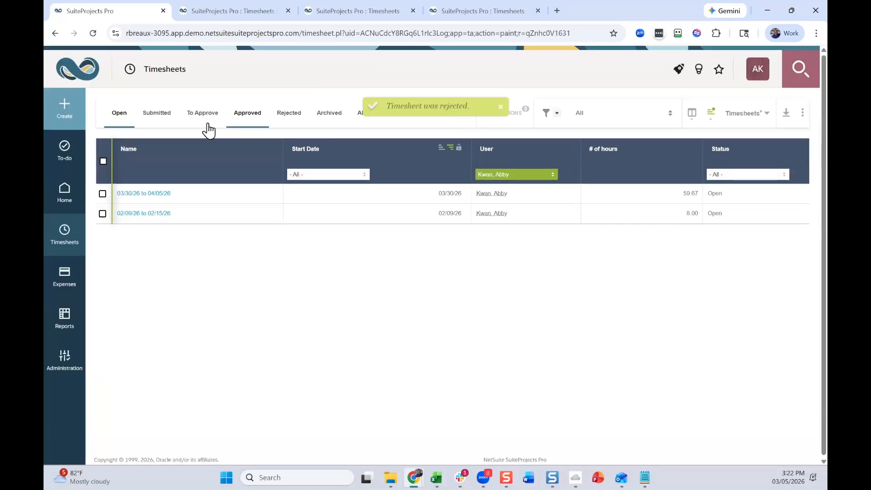
Open the rejected 03/23/26 to 03/29/26 timesheet for editing.
left_click(293, 115)
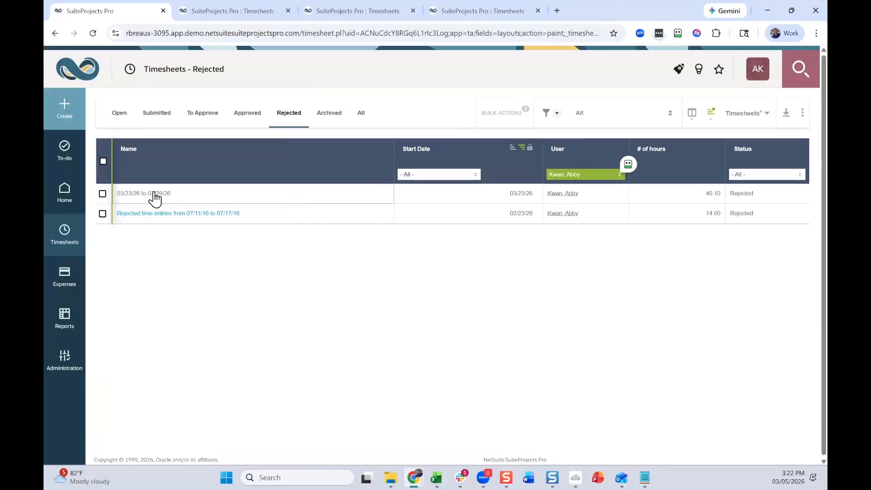
left_click(154, 195)
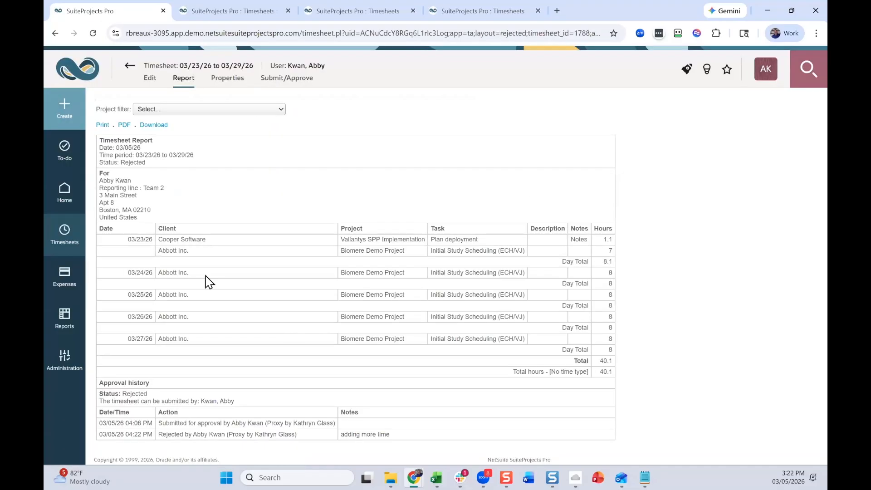
left_click(150, 81)
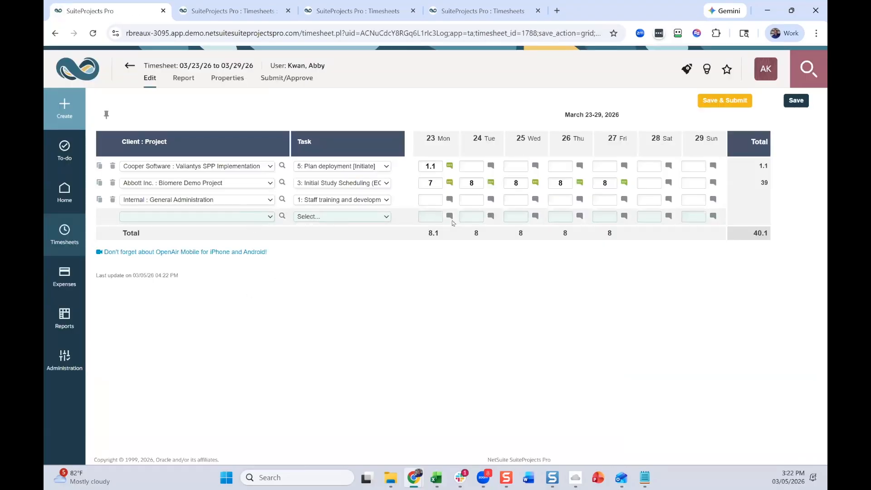
Add 2 hours on Wednesday 25 for Altima Technology : Project Center, task 5: Root Cause Analysis, and resubmit the timesheet.
left_click(267, 216)
left_click(242, 278)
left_click(357, 219)
left_click(362, 240)
left_click(513, 216)
type("2")
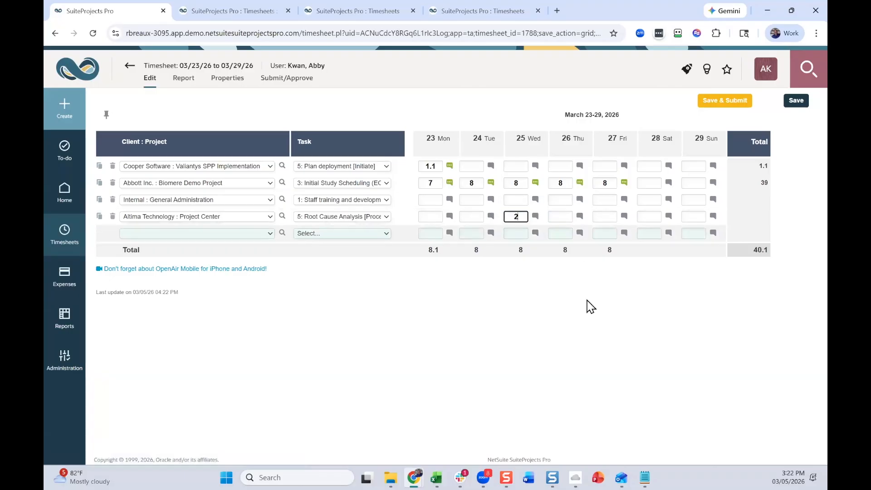
left_click(725, 102)
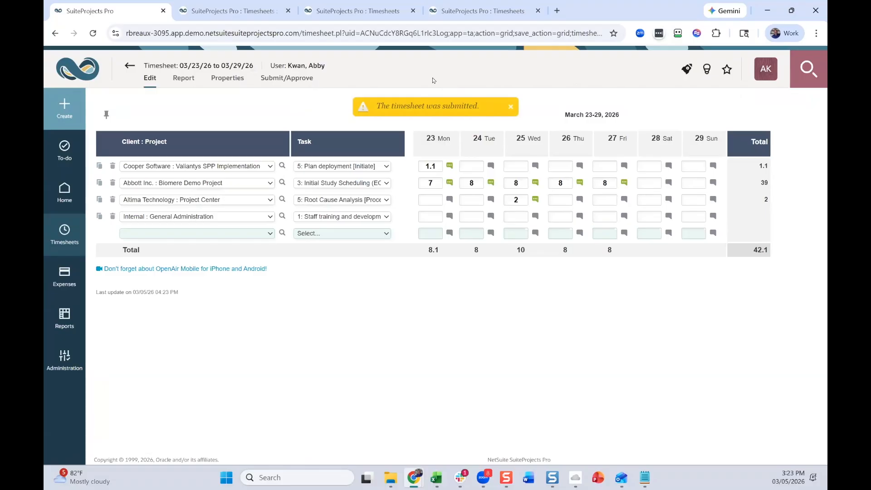
Start rejecting the submitted TAC Solutions timesheet for 02/22/26 to 02/28/26, and cancel without giving a reason.
left_click(236, 12)
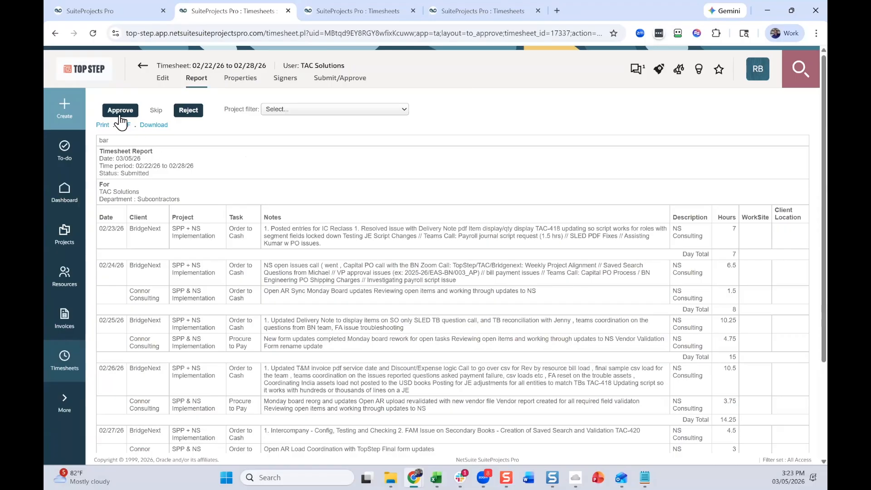
left_click(184, 113)
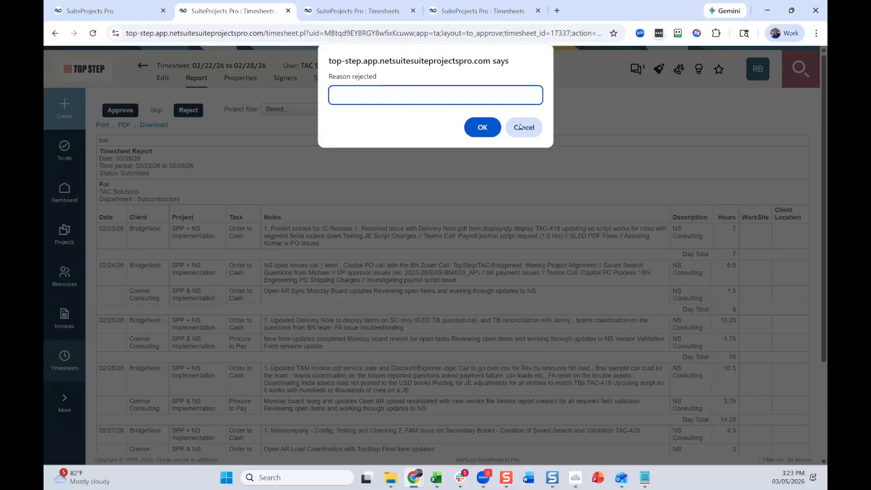
key("Escape")
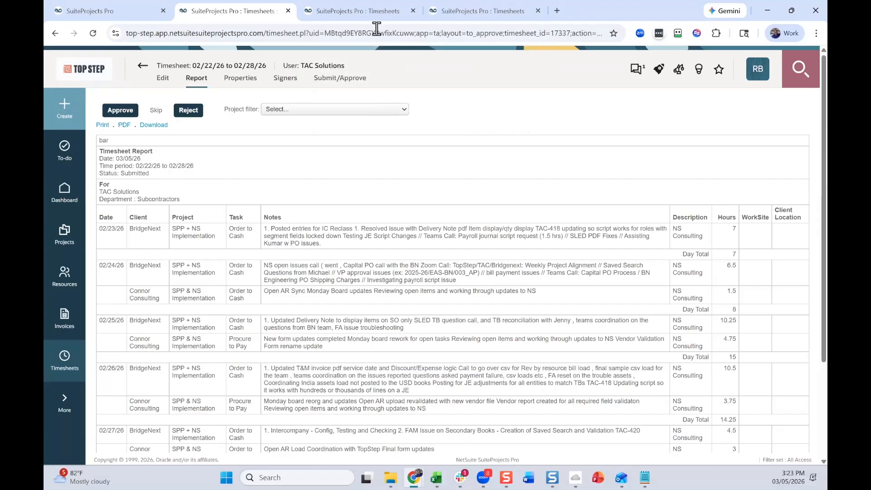
In the approver's report for the 03/23/26 to 03/29/26 timesheet, mark the Cooper Software entry on 03/23/26 as rejected.
left_click(376, 19)
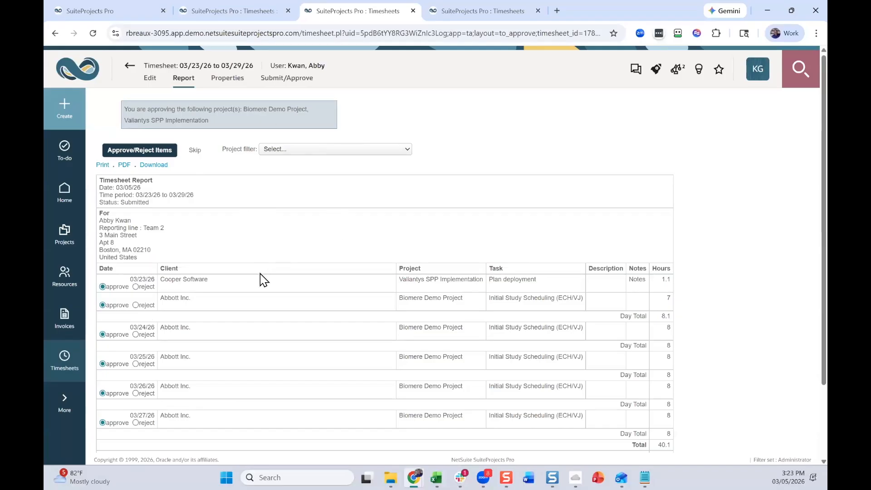
scroll(258, 279, "down", 1)
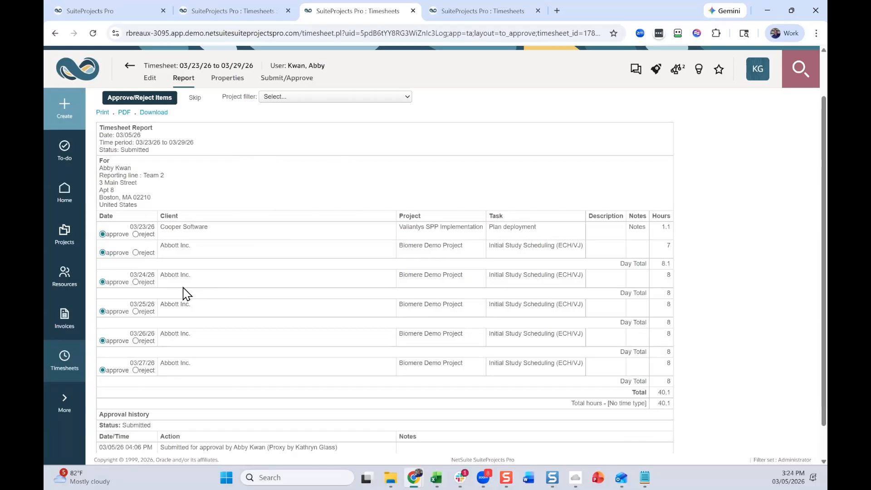
left_click(136, 234)
left_click(194, 242)
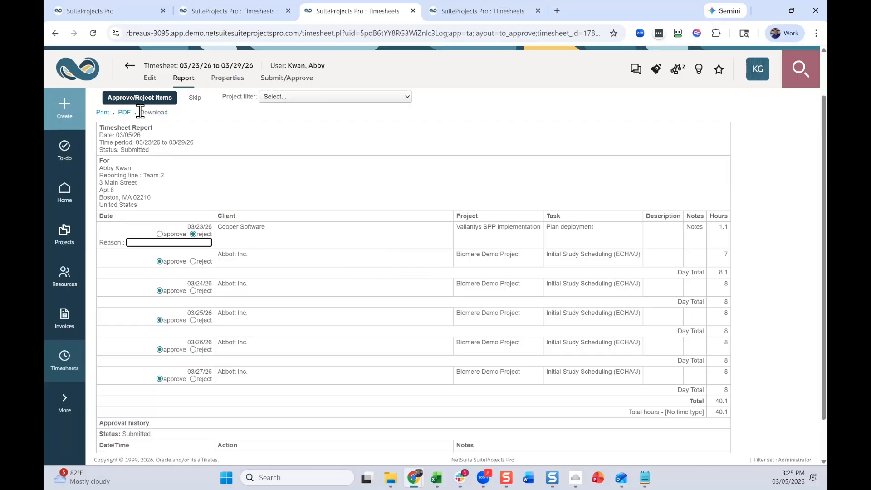
Edit the timesheet as approver, set the Cooper Software : Valiantys SPP Implementation hours on Monday 23 to 4, and save.
left_click(149, 80)
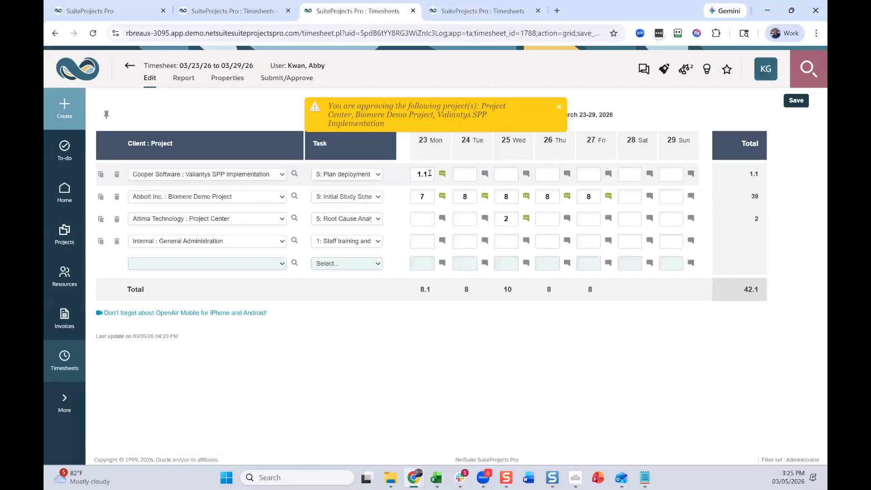
double_click(429, 173)
type("4")
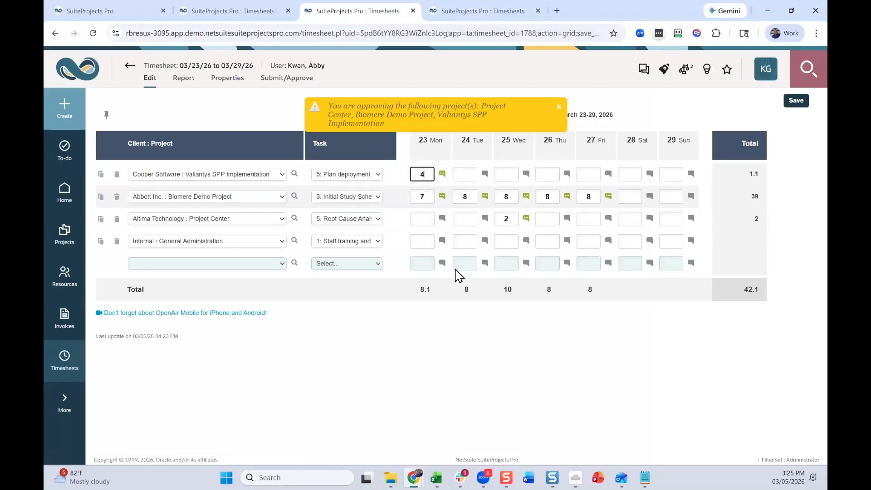
left_click(425, 340)
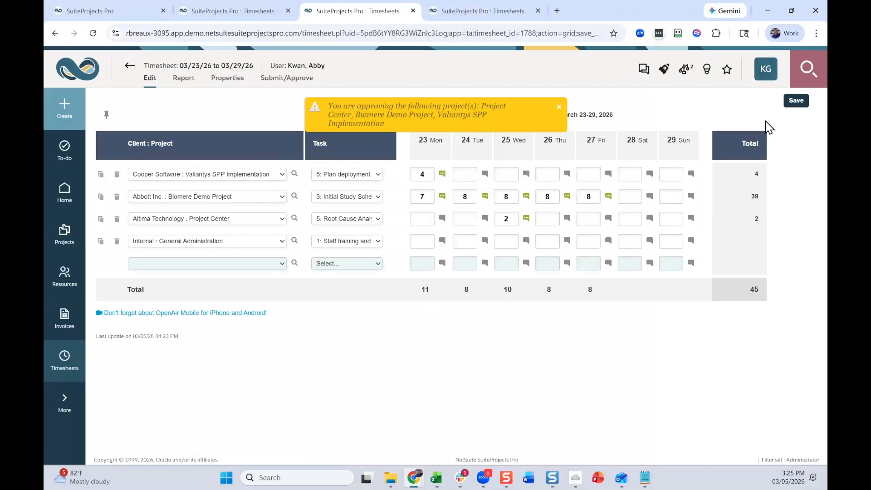
left_click(796, 102)
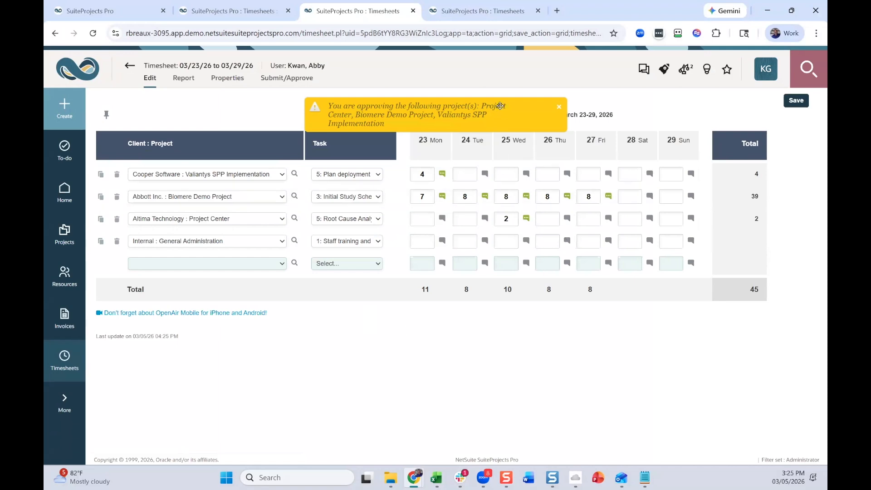
left_click_drag(501, 75, 559, 74)
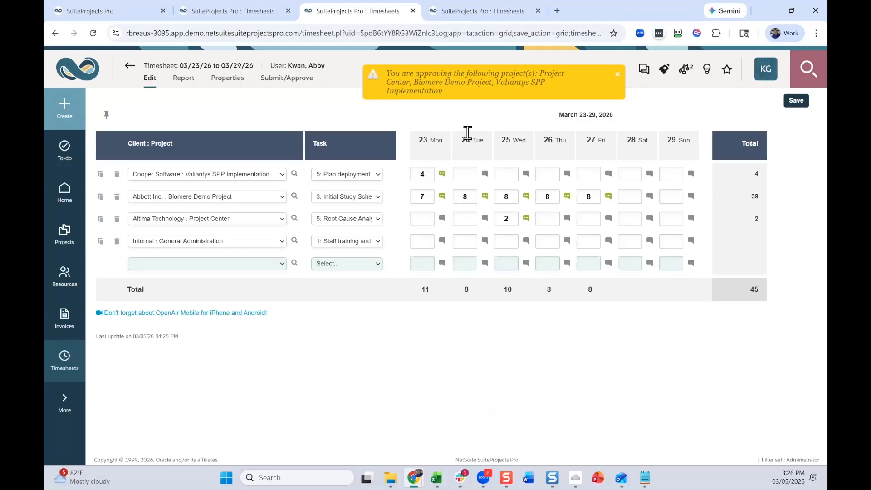
Examine the approval histories of the approved 03/01/26 to 03/07/26 and 02/16/26 to 02/22/26 timesheets for whether they can be un-approved.
mouse_move(492, 17)
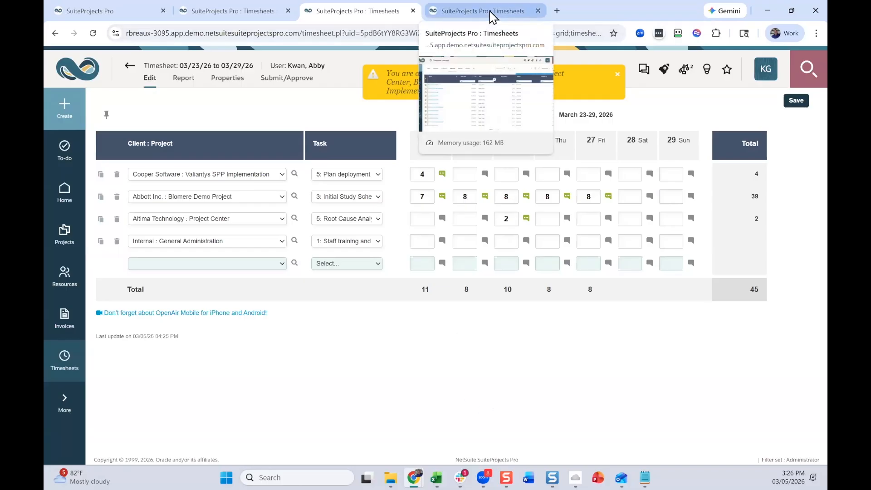
left_click(493, 18)
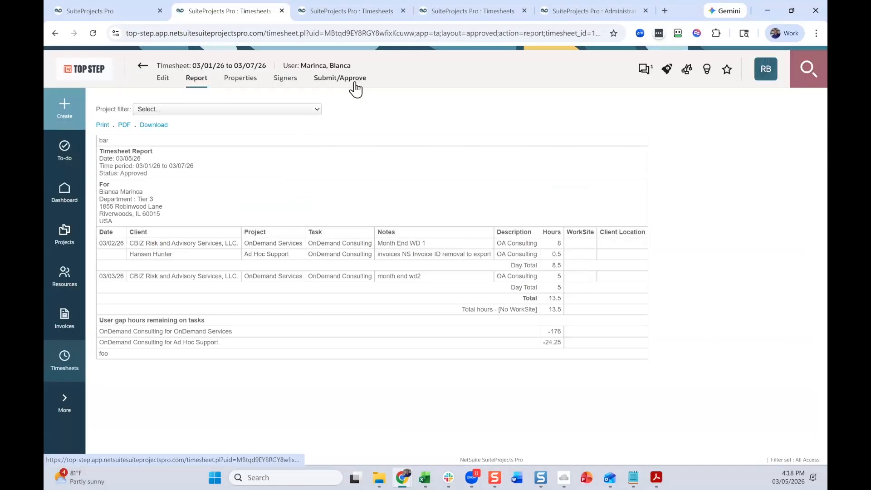
left_click(349, 82)
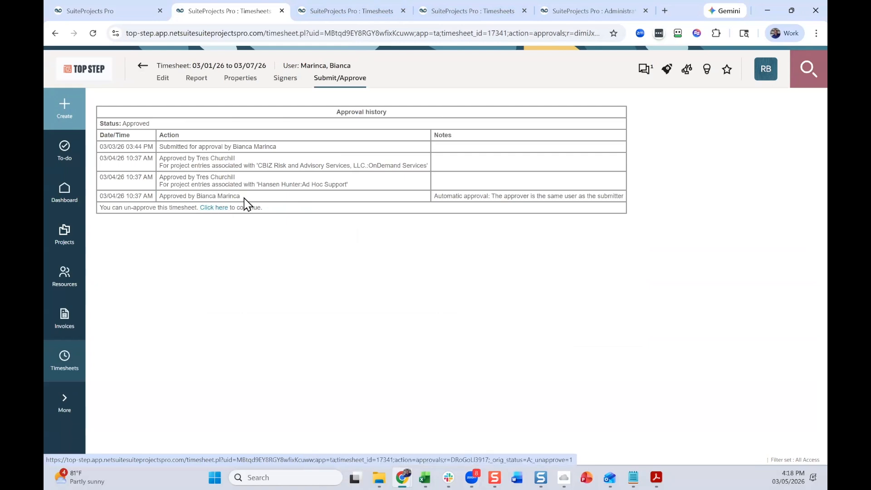
left_click(383, 17)
left_click(458, 15)
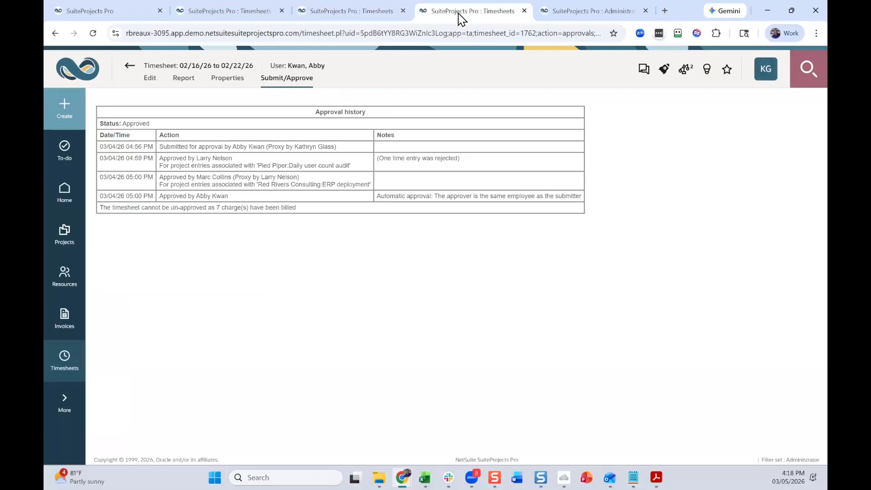
Check the "Allow the user to un-approve a timesheet" option in the system administrator's user settings.
left_click(604, 15)
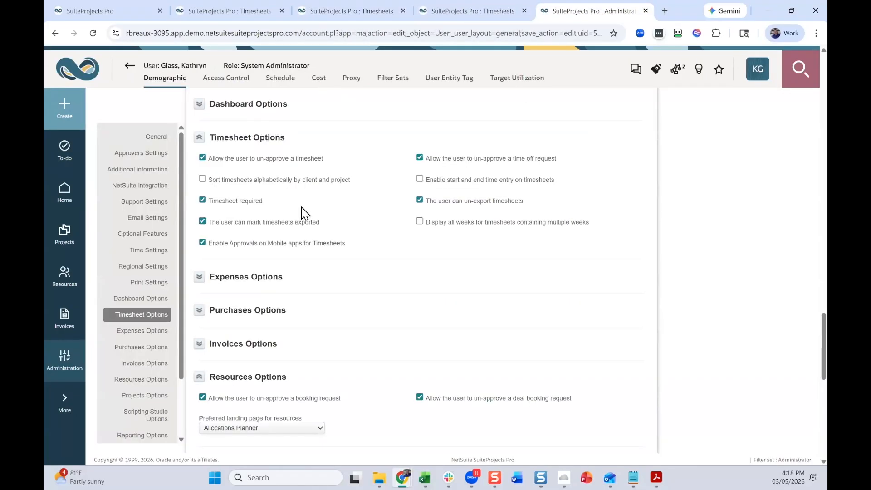
left_click_drag(325, 160, 214, 161)
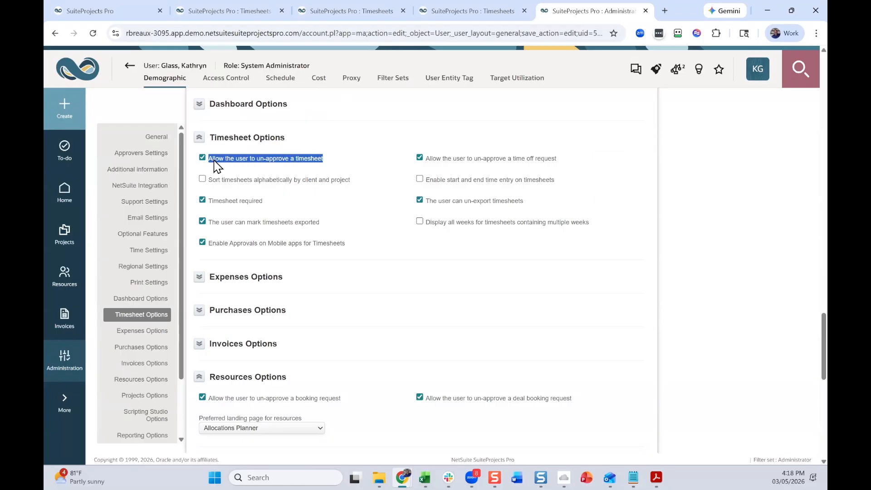
left_click(298, 164)
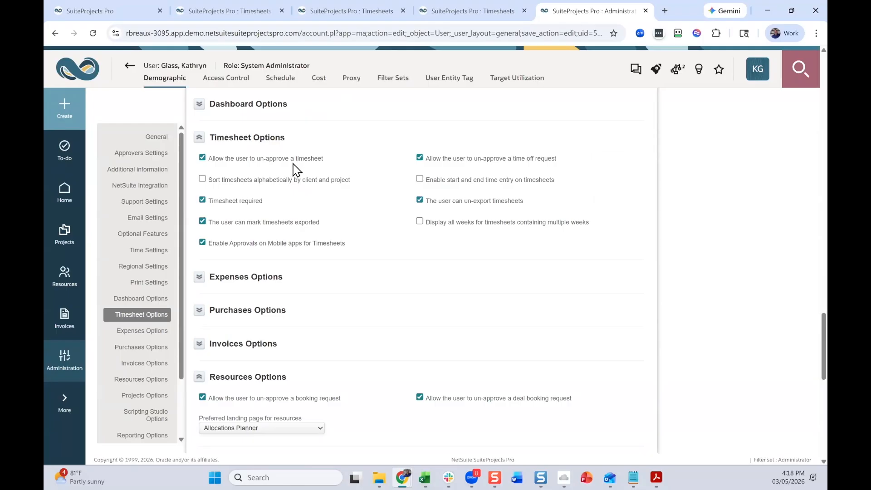
Compare the un-approve option in the approval histories of the 03/23/26 to 03/29/26 and 03/01/26 to 03/07/26 timesheets.
left_click(358, 11)
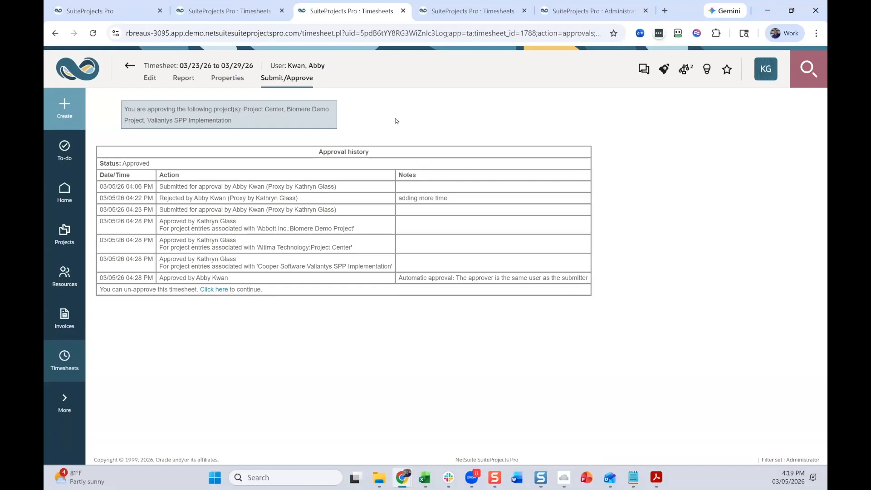
left_click(242, 11)
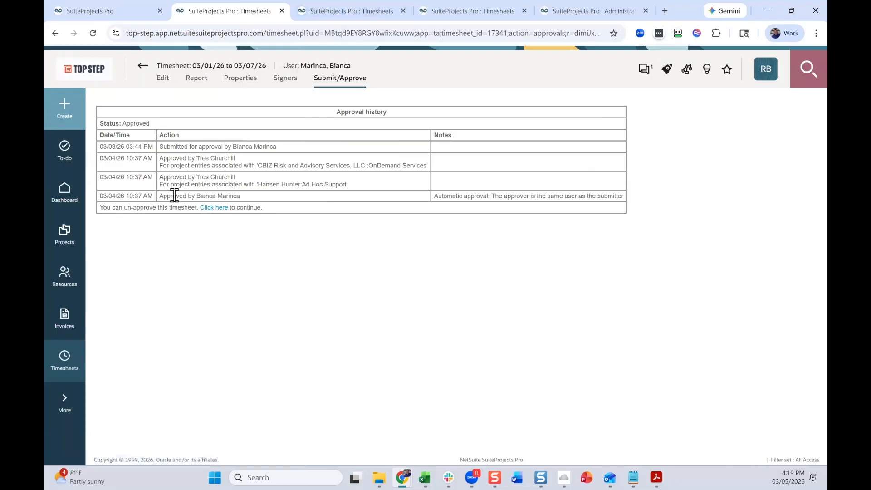
left_click(341, 13)
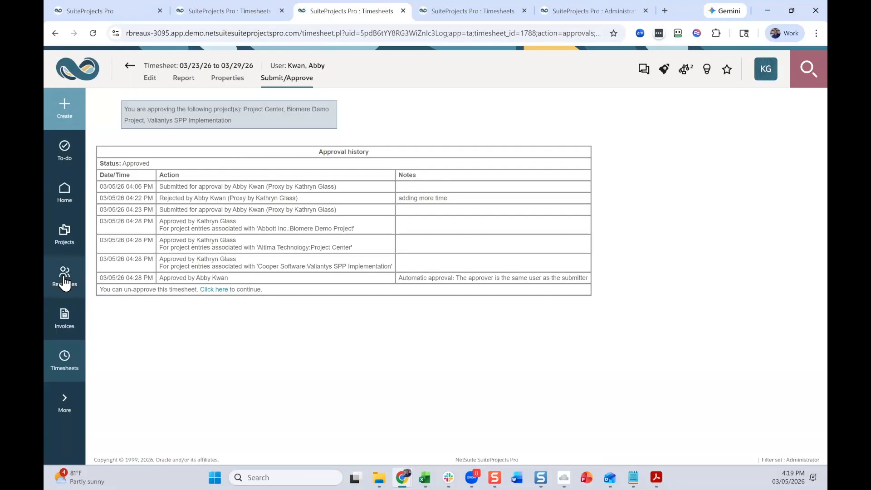
Open the 03/23/26 to 03/29/26 timesheet from the approved timesheets and view its approval history.
left_click(63, 365)
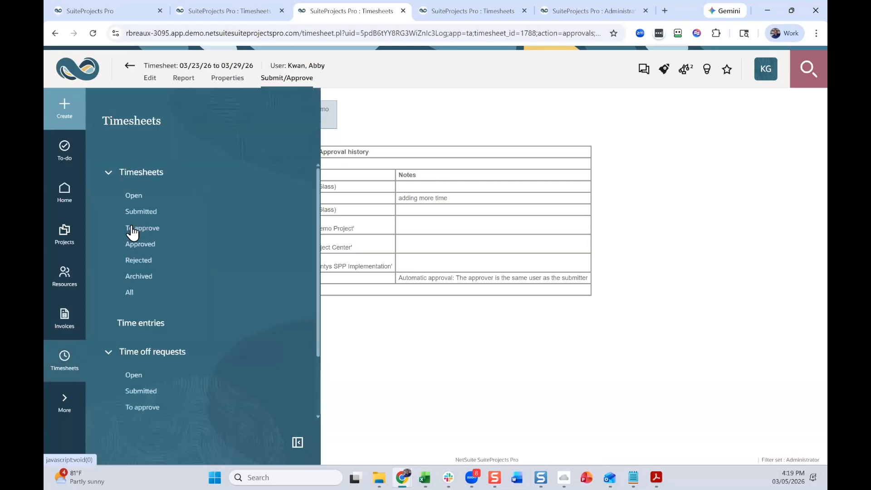
left_click(140, 245)
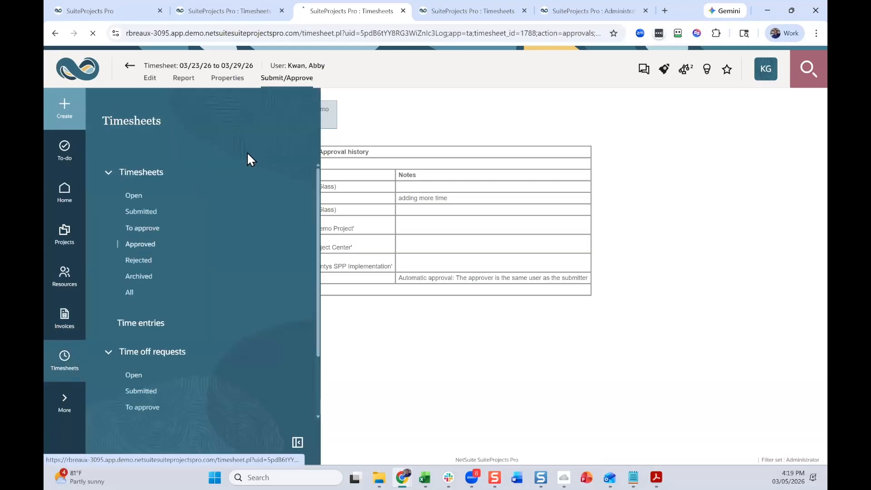
left_click(146, 195)
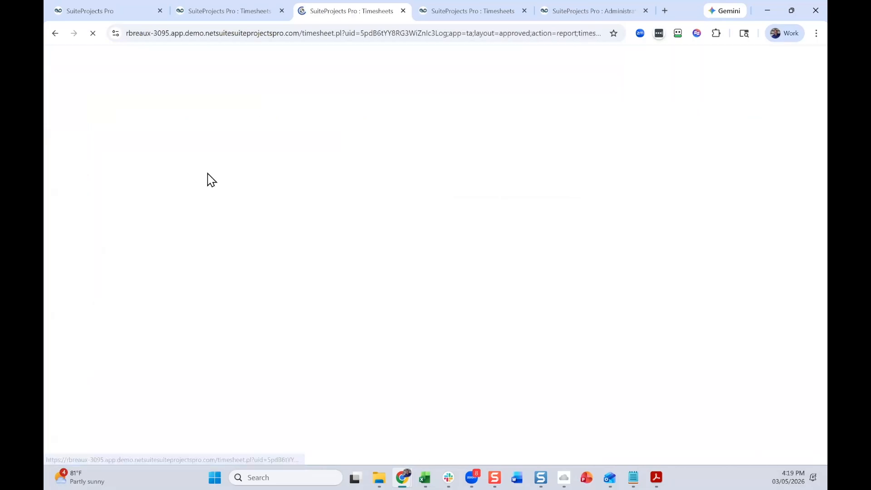
left_click(300, 82)
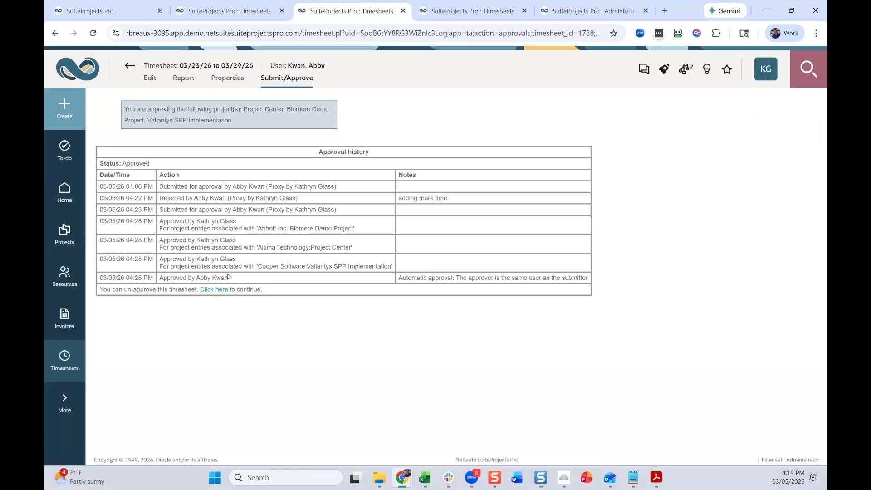
Open the approved 03/16/26 to 03/22/26 timesheet and check in its approval history whether it can be un-approved.
left_click(129, 67)
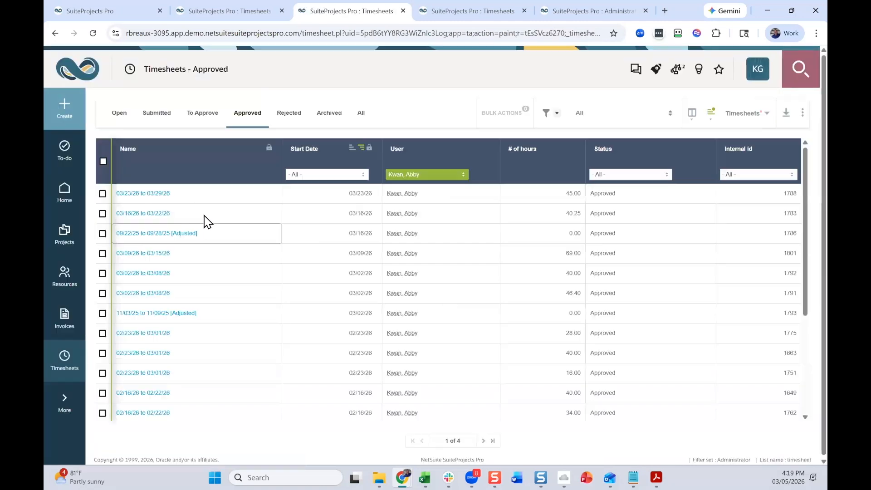
left_click(156, 213)
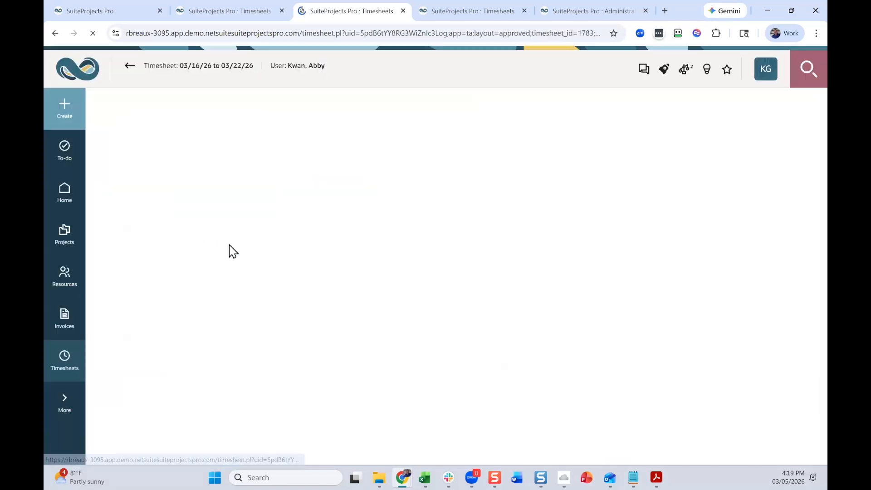
left_click(281, 77)
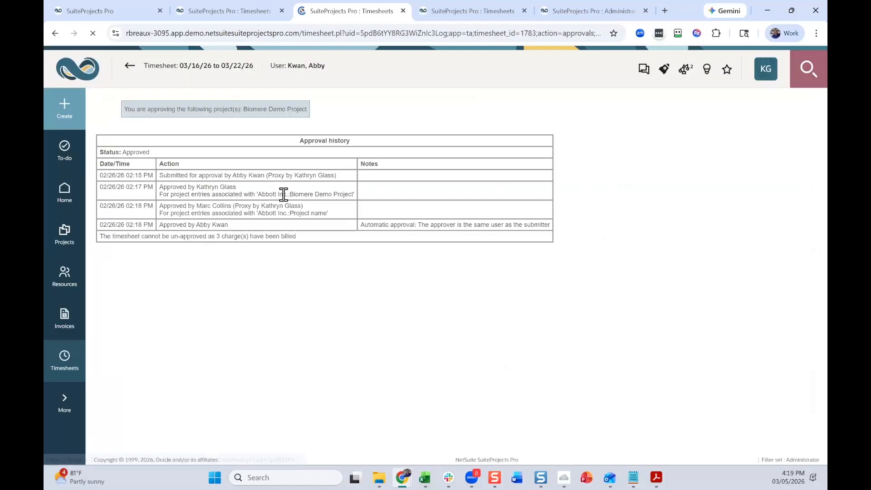
left_click_drag(105, 234, 154, 250)
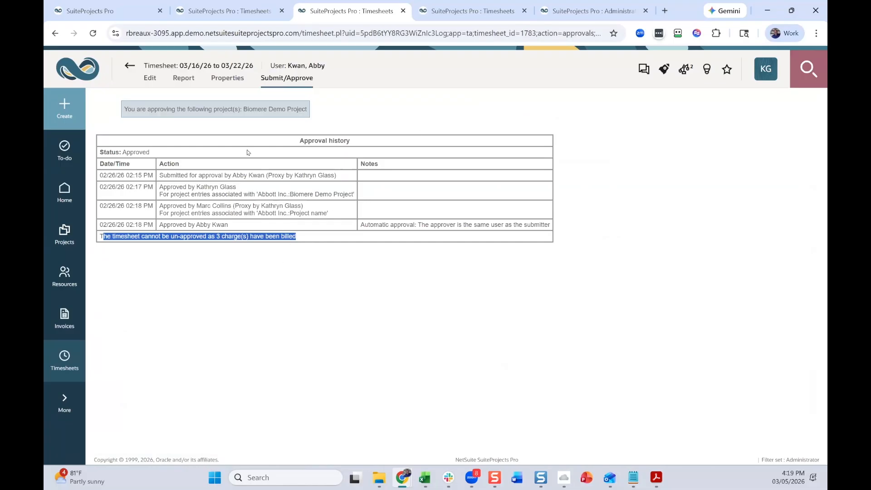
Open the time entry grid of the 03/16/26 to 03/22/26 timesheet and start adjusting the timesheet.
left_click(152, 78)
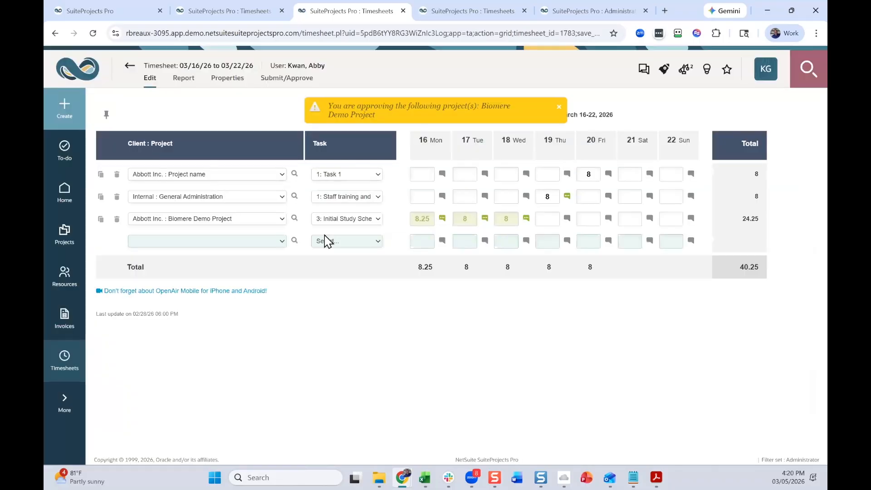
left_click_drag(493, 103, 512, 83)
left_click(579, 87)
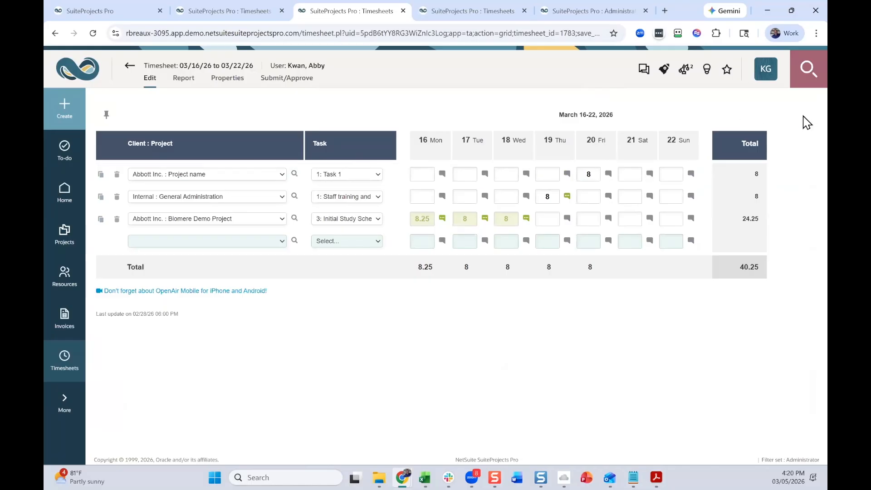
left_click(549, 197)
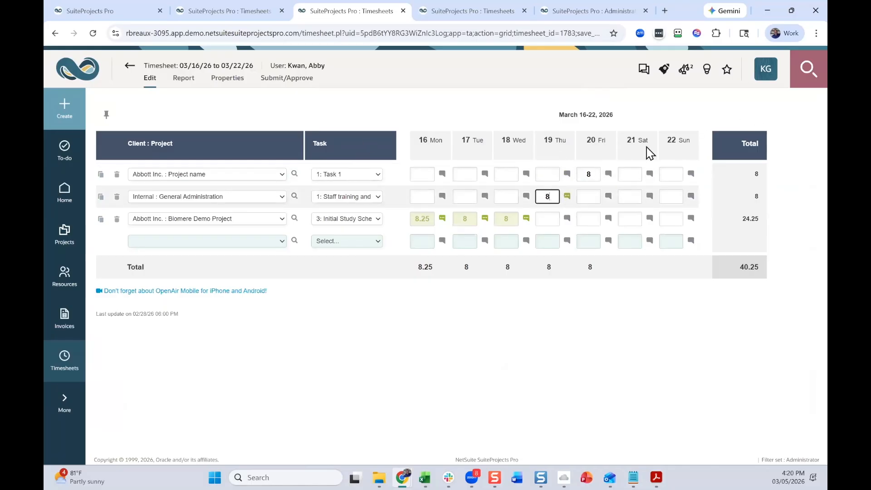
left_click(707, 72)
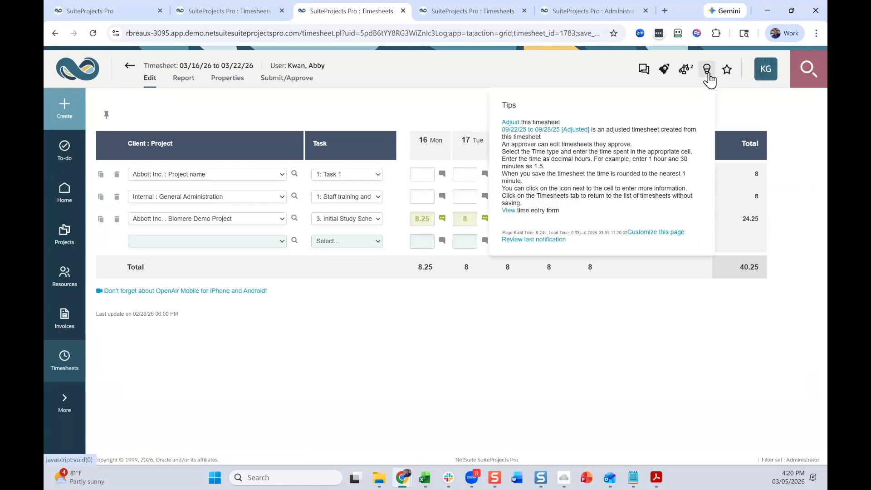
left_click(515, 123)
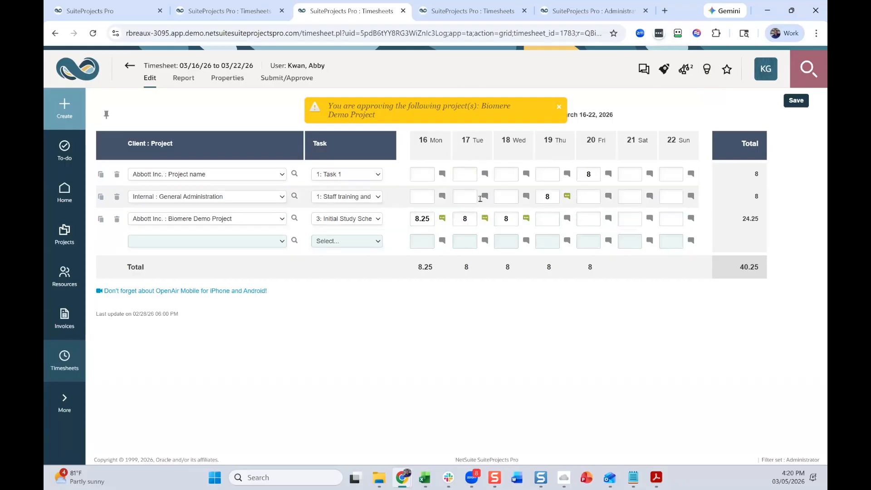
Reassign the "Abbott Inc. : Project name" row to "Altima Technology : Project Center" with task "5: Root Cause Analysis".
left_click(277, 181)
left_click(366, 175)
left_click(367, 176)
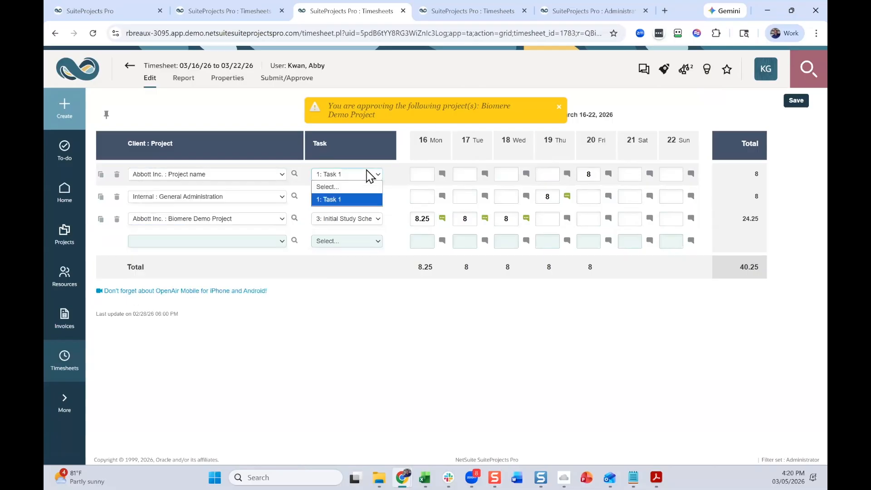
left_click(370, 176)
left_click(267, 176)
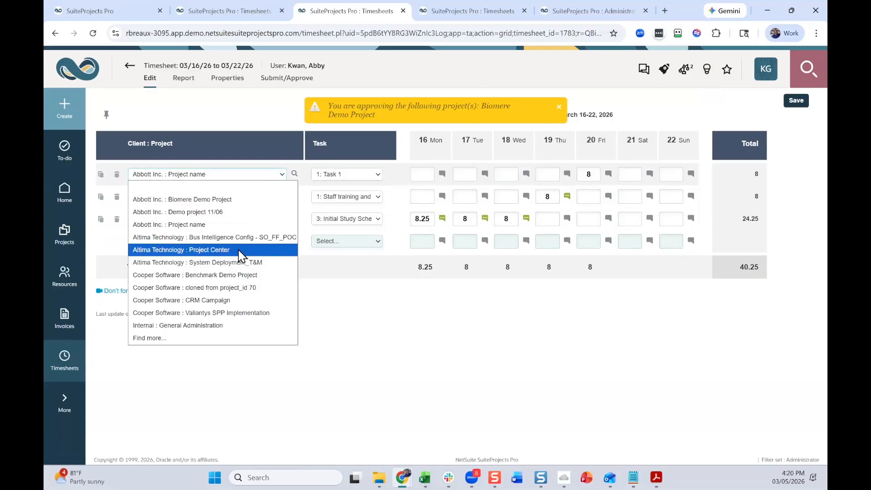
key("Return")
left_click(369, 175)
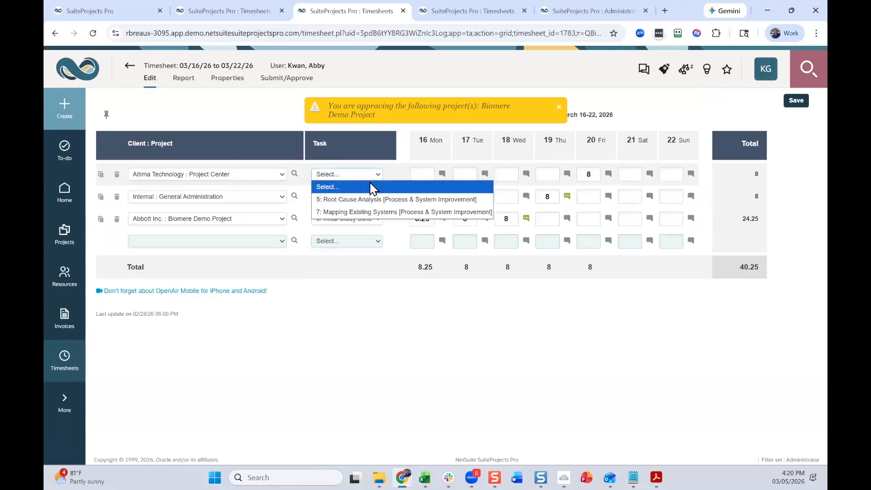
left_click(371, 200)
left_click(589, 174)
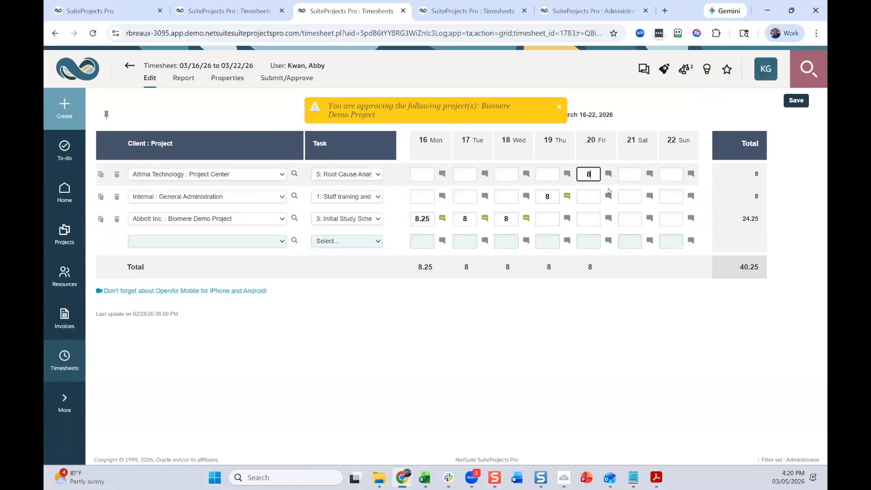
Save the changes as an adjusting timesheet with the note "notes" and return to the approved timesheets list.
left_click(794, 102)
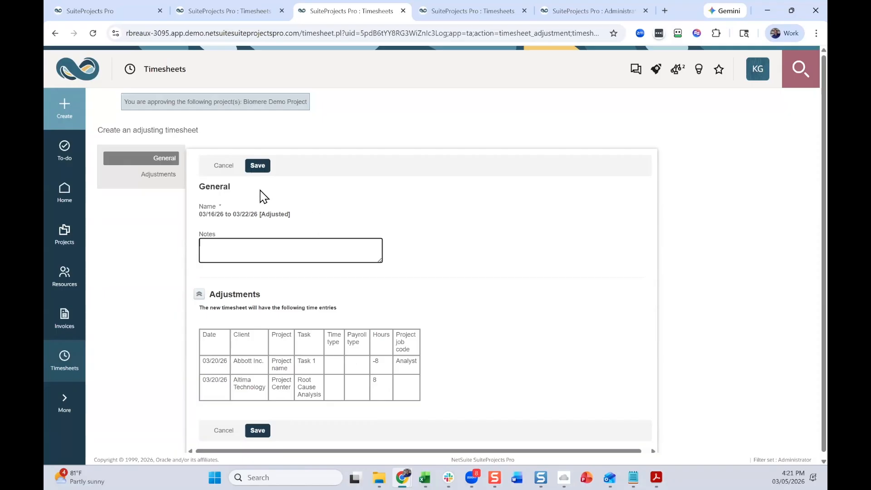
left_click(252, 239)
type("notes")
left_click(255, 167)
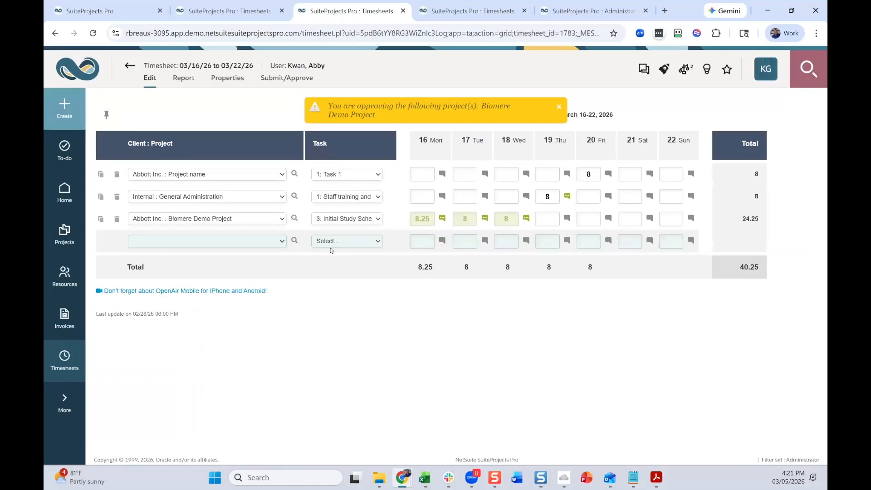
left_click(130, 66)
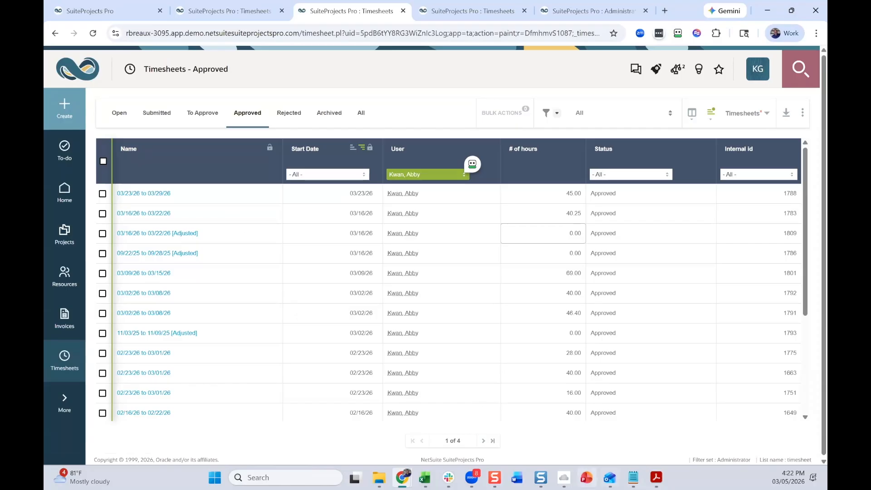
Switch to OpenAir Integration Manager to view its transfer items, then minimize it to return to the approved timesheets.
mouse_move(564, 477)
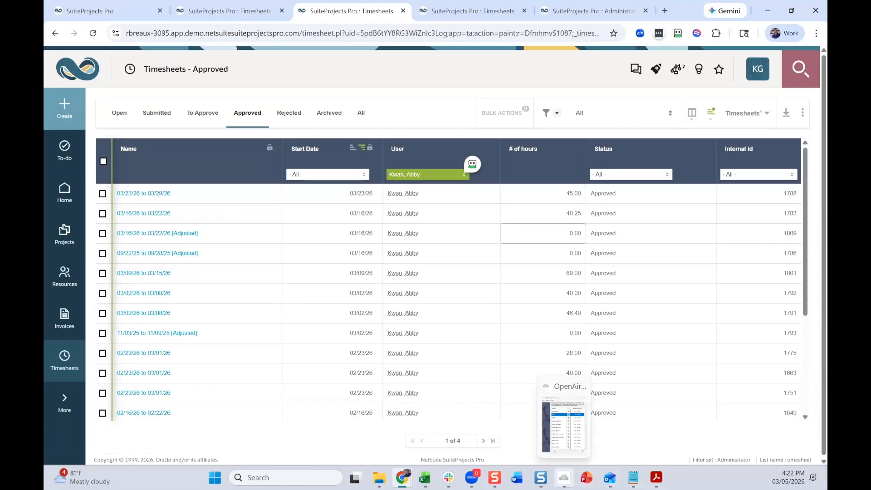
left_click(563, 477)
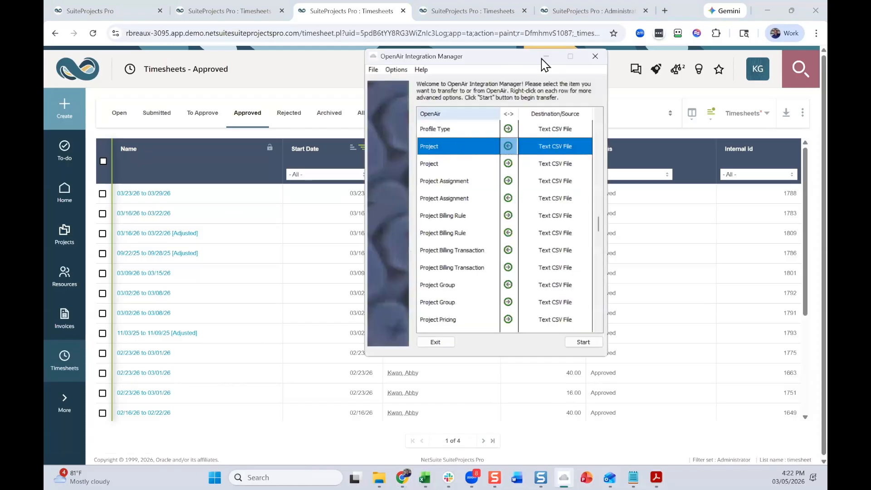
left_click(545, 56)
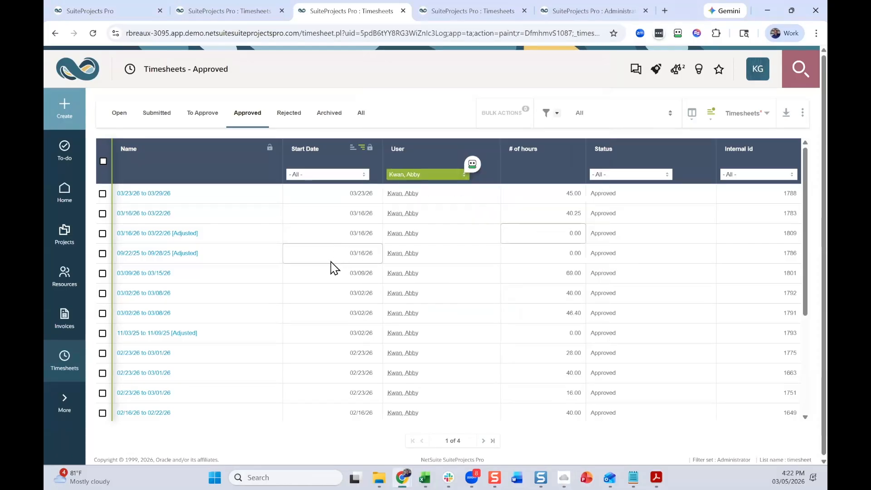